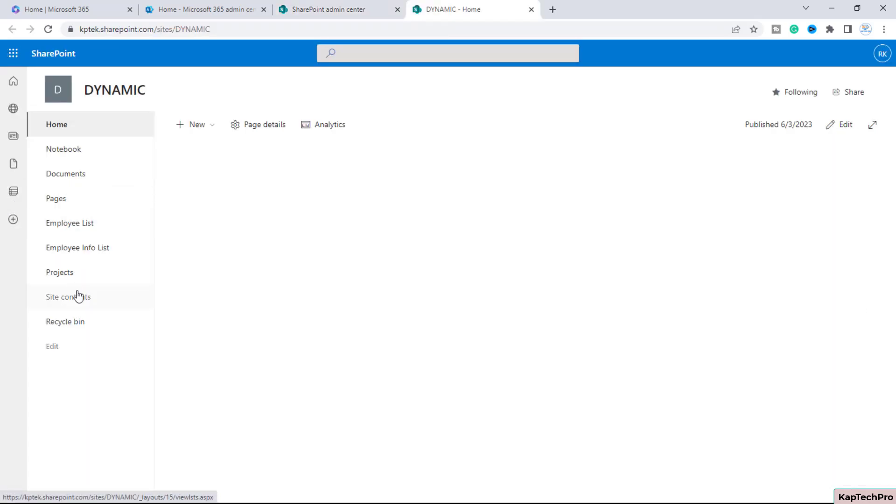
From Site contents, open Employee List, Employee Info List and Projects in separate tabs, viewing Employee List
click(78, 297)
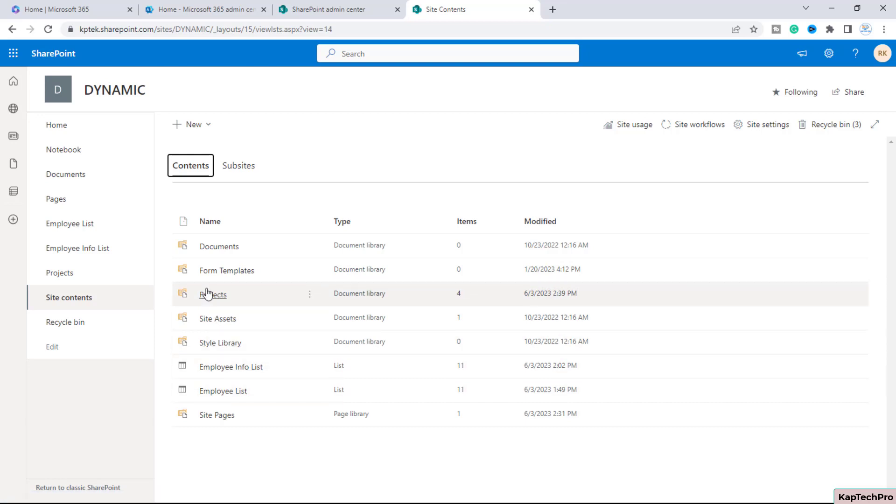
ctrl+click(219, 392)
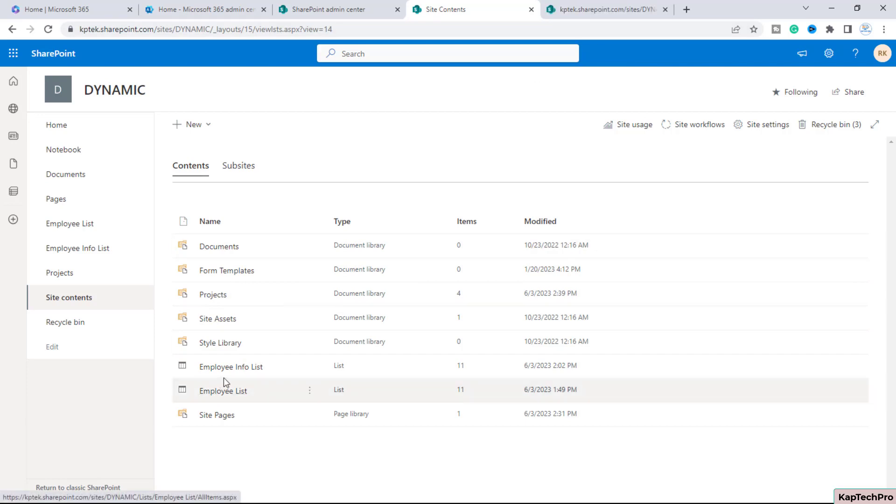
ctrl+click(225, 368)
ctrl+click(214, 298)
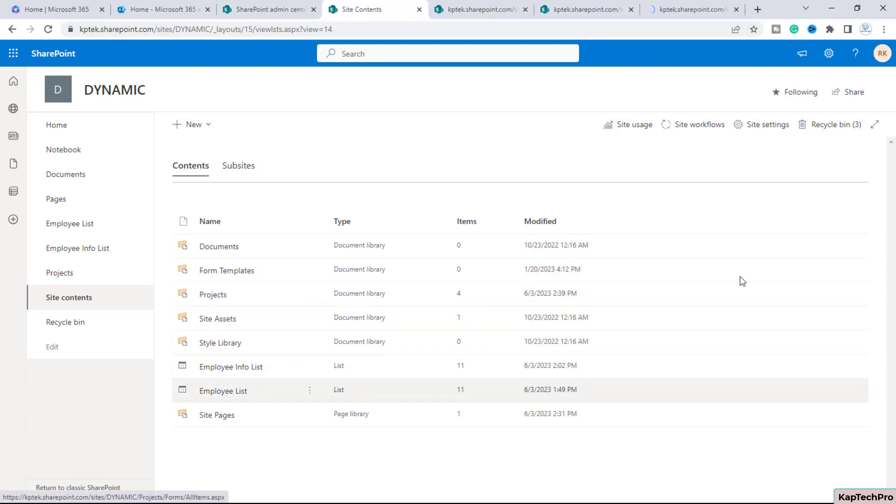
click(444, 9)
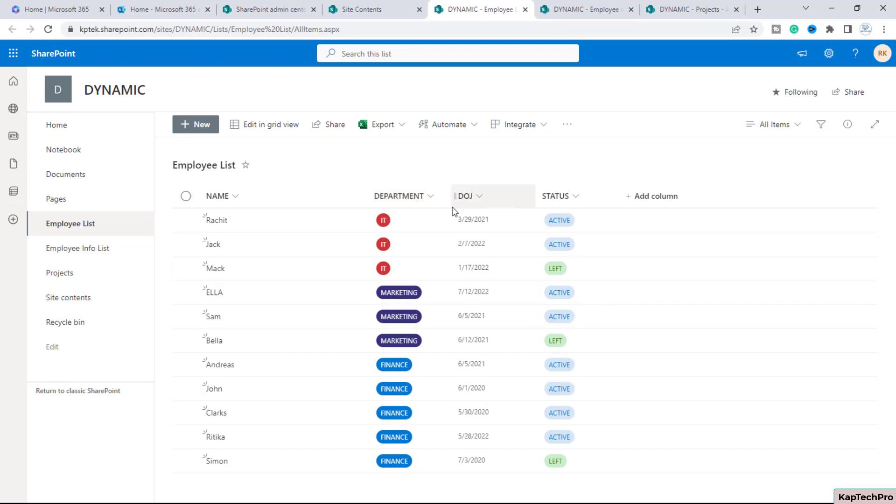
Review the Employee Info List and Projects tabs, then go back to the DYNAMIC home page
click(578, 6)
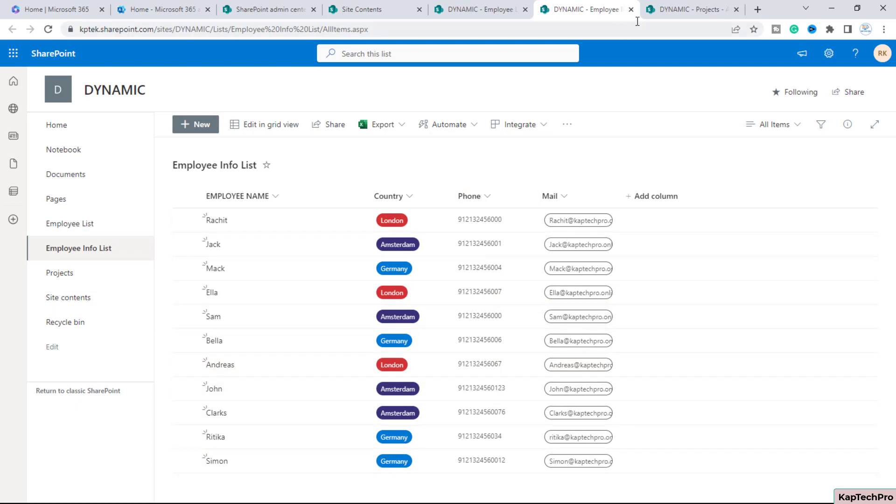
click(675, 7)
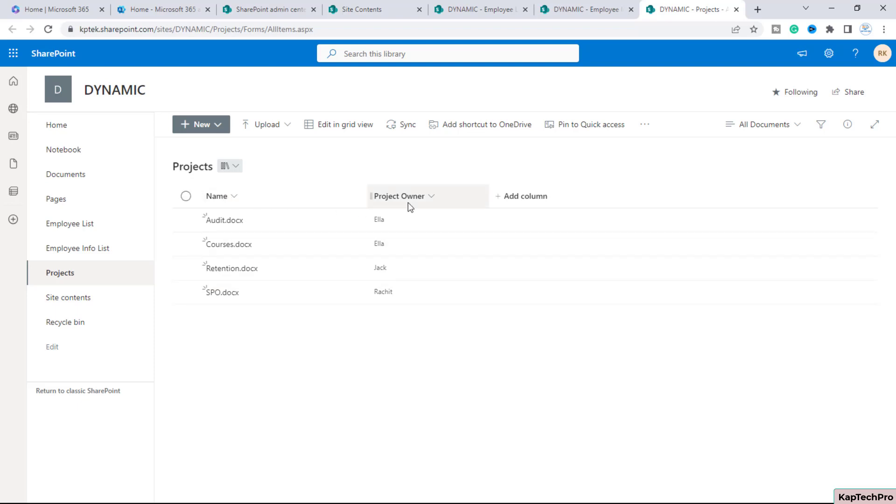
click(601, 7)
key(ctrl+Tab)
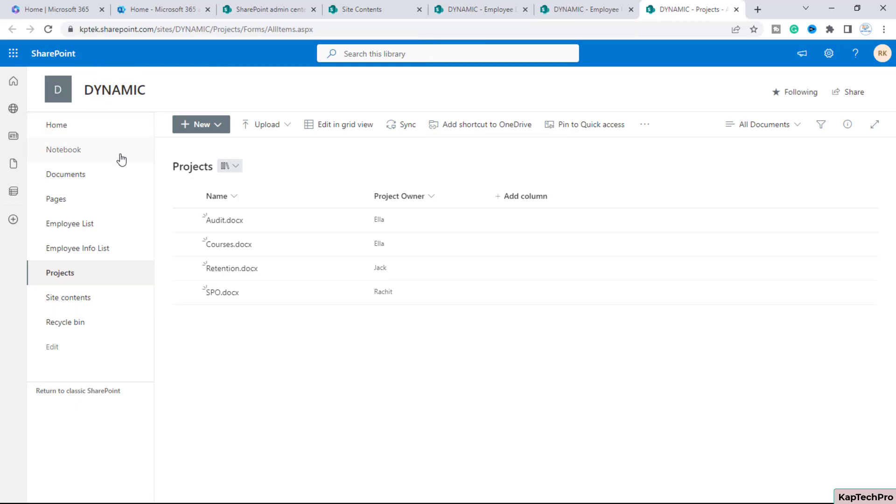
click(57, 131)
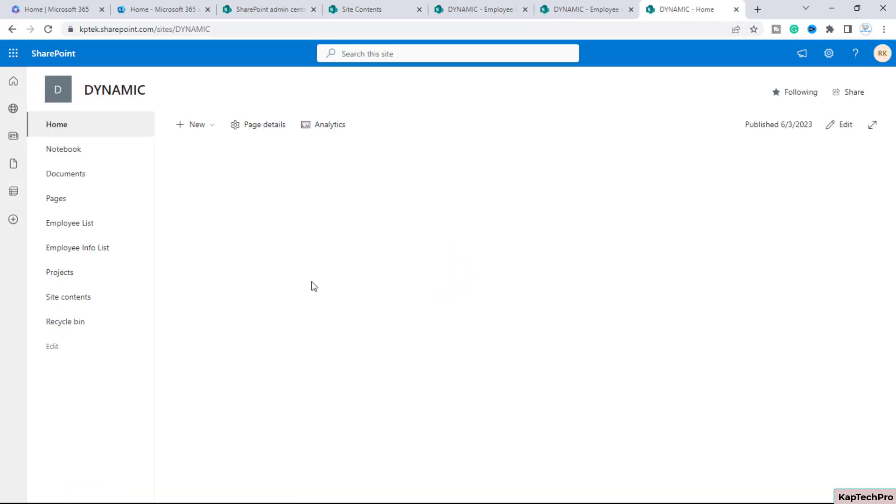
Edit the home page and add a three-column section
click(845, 133)
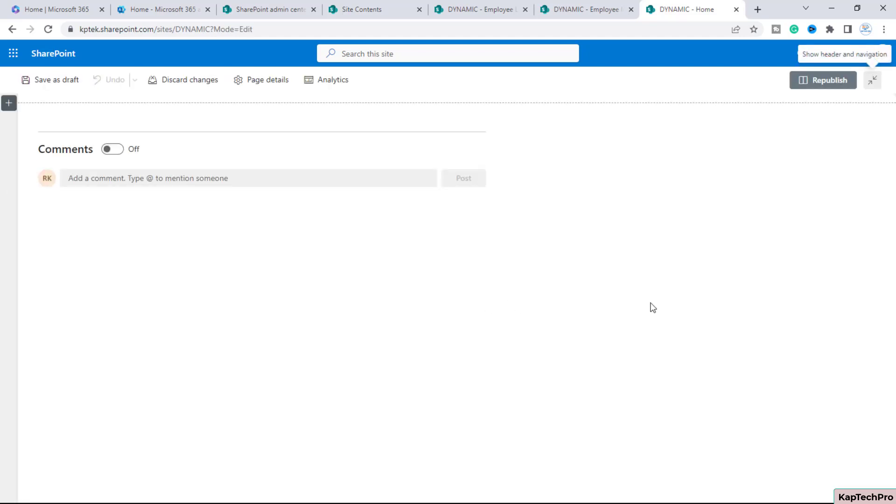
click(8, 105)
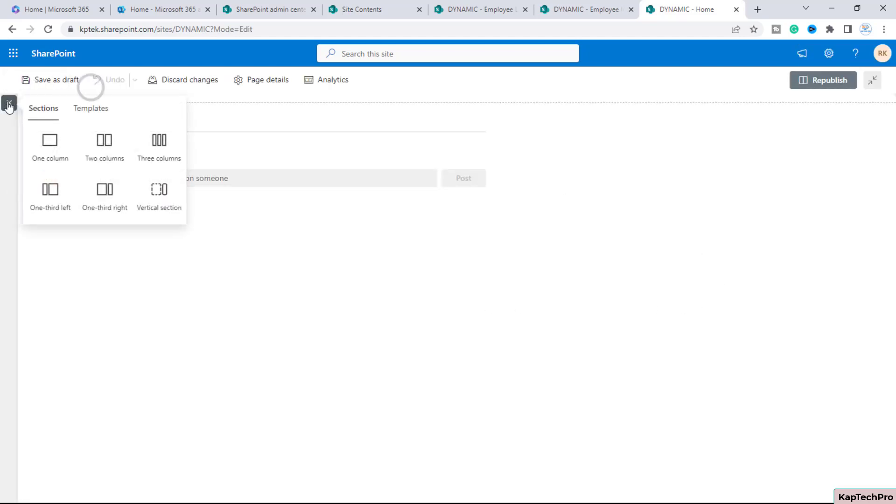
click(157, 166)
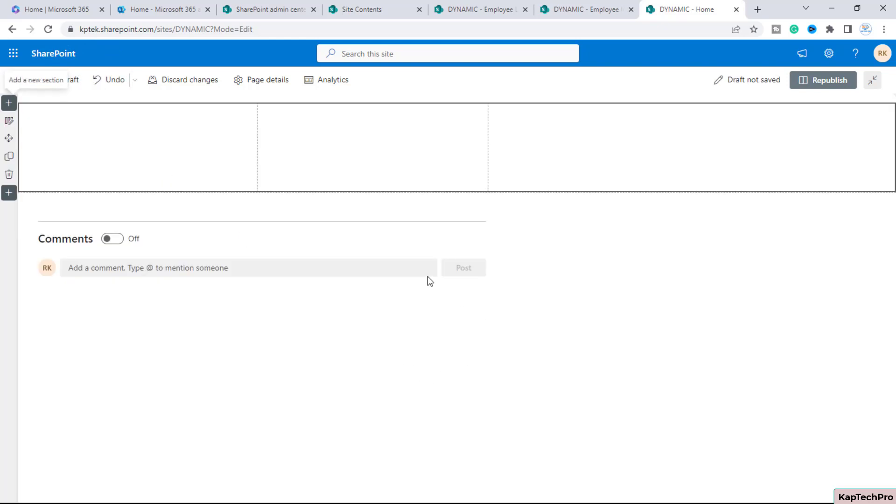
Add a List web part showing Employee List to the first column
click(142, 111)
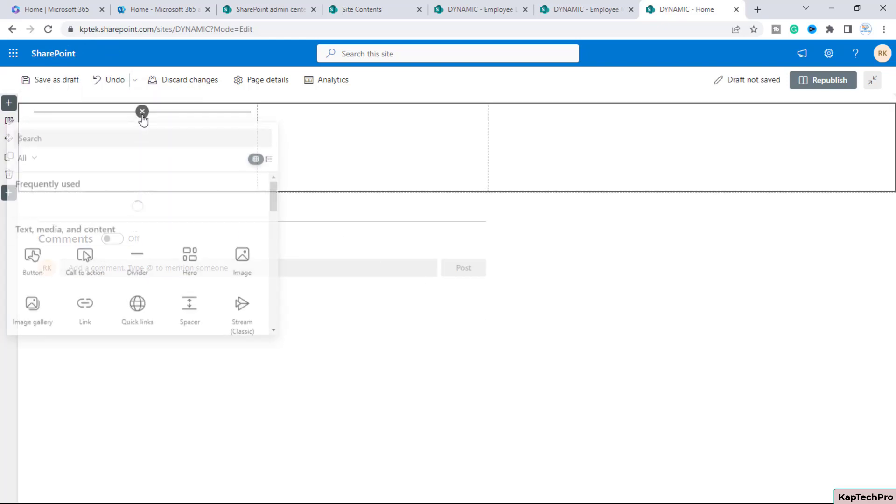
click(33, 226)
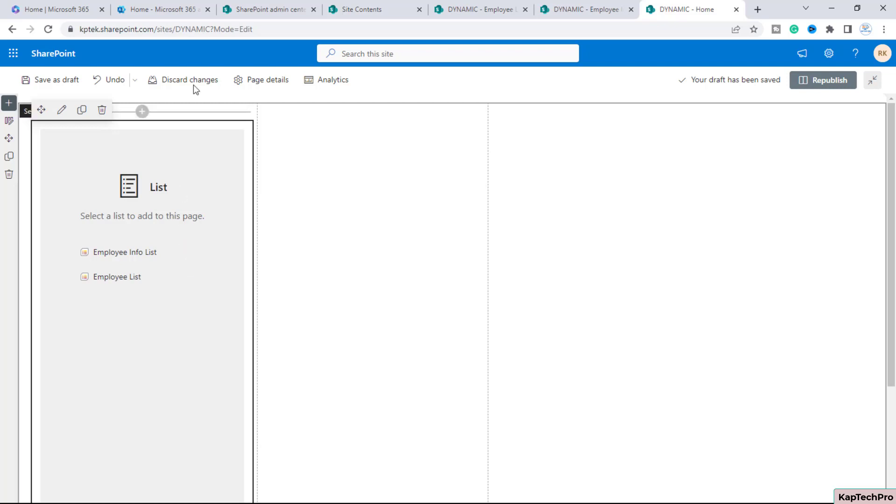
click(112, 280)
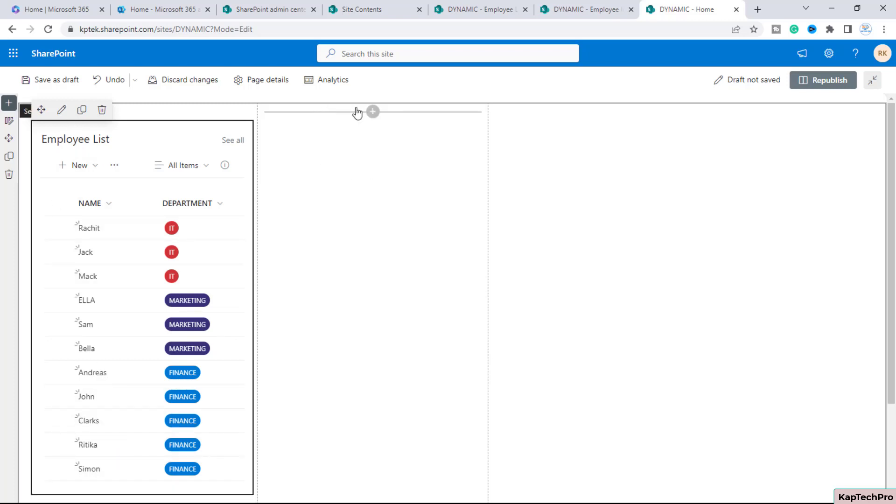
Add a List web part showing Employee Info List to the middle column and open its settings
click(371, 112)
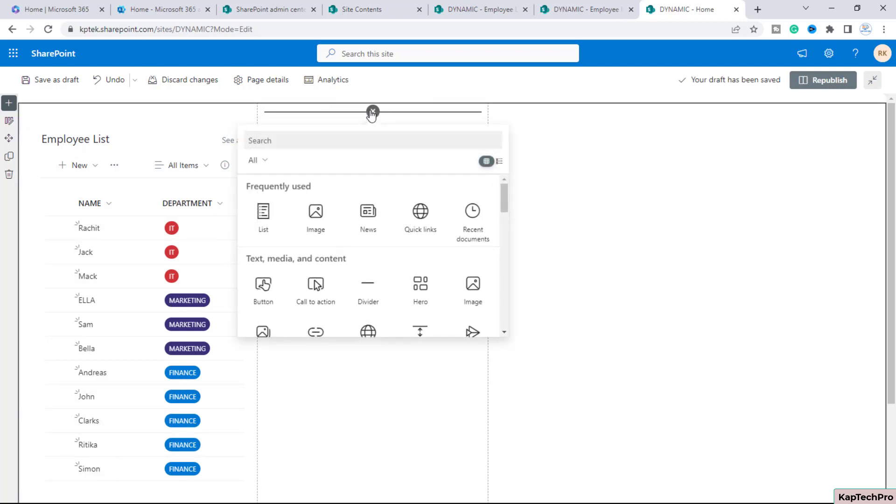
click(262, 218)
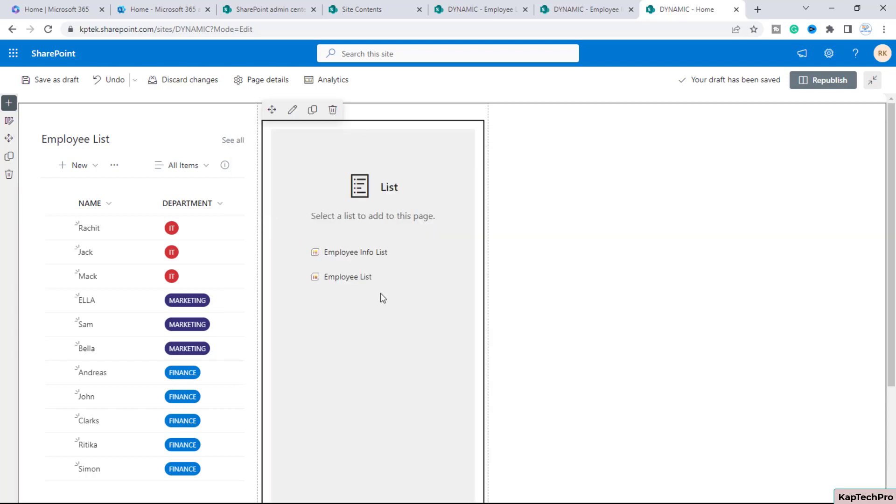
click(373, 255)
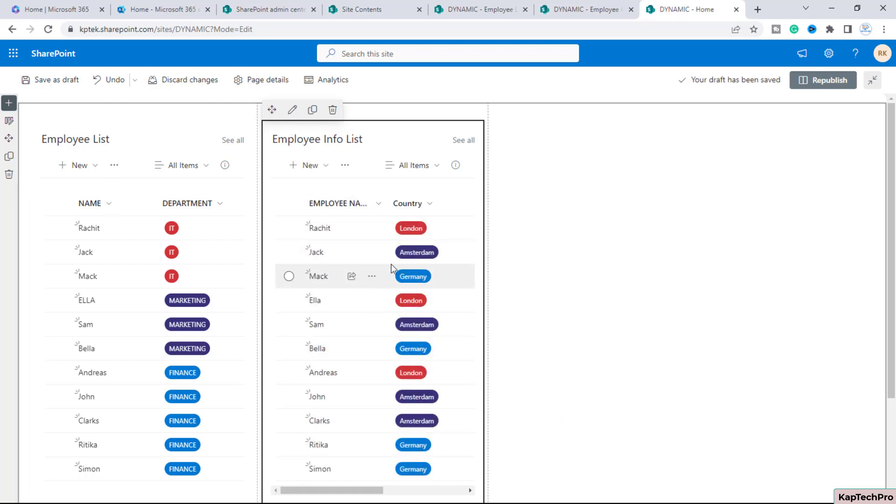
click(292, 110)
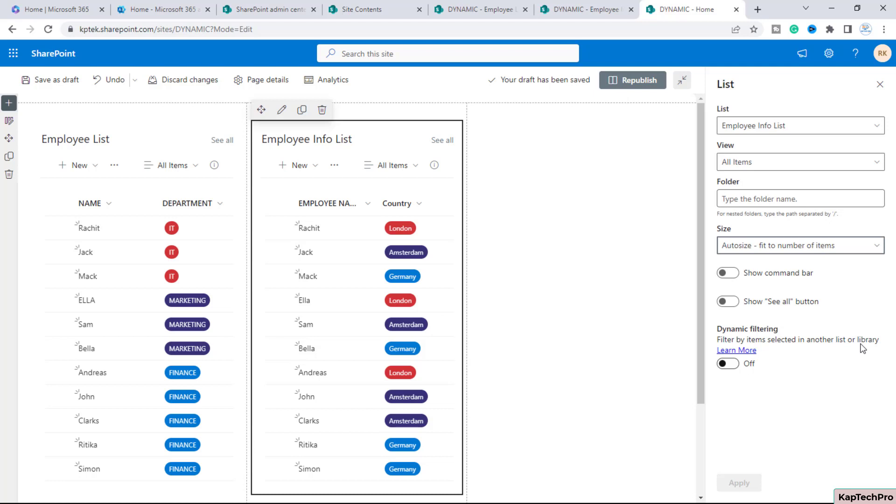
Dynamically filter Employee Info List's EMPLOYEE NAME column by Employee List's NAME column and apply
click(728, 364)
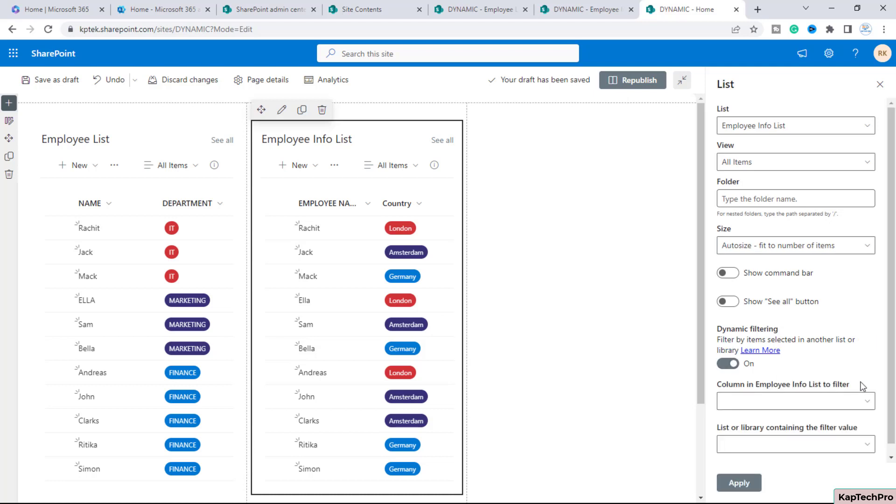
scroll(862, 386, down, 1)
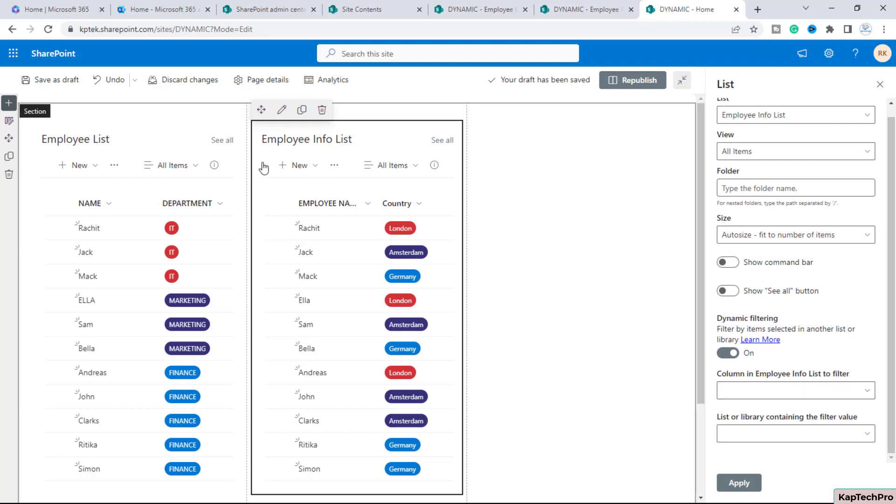
click(852, 397)
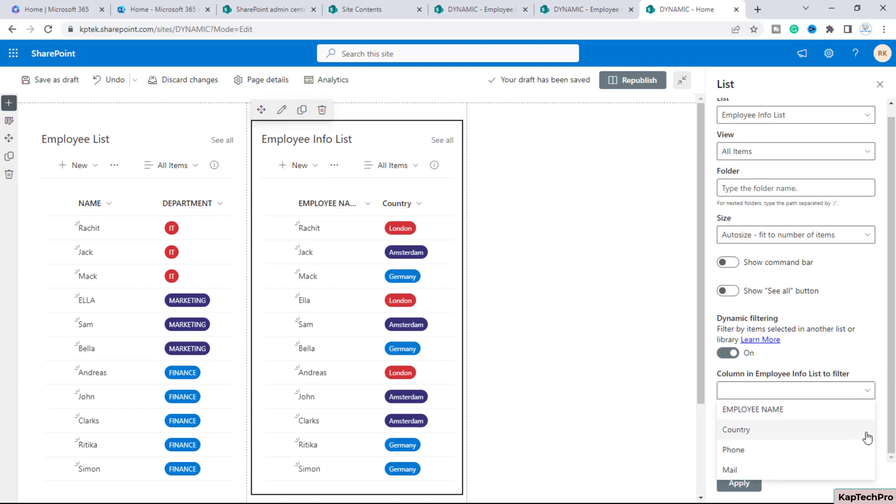
click(759, 413)
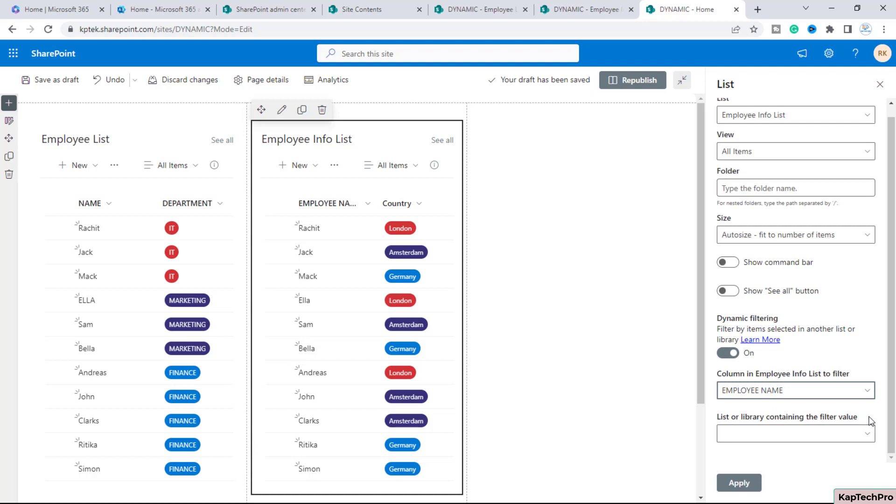
click(868, 440)
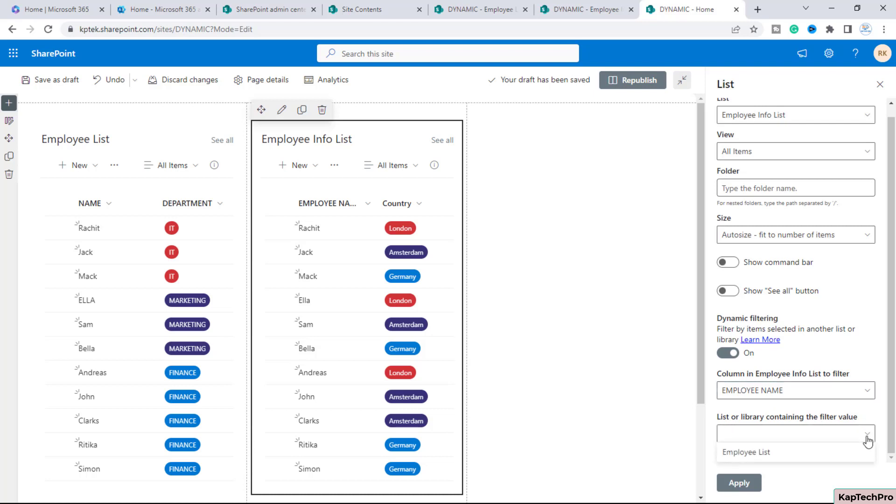
click(759, 459)
scroll(840, 416, down, 1)
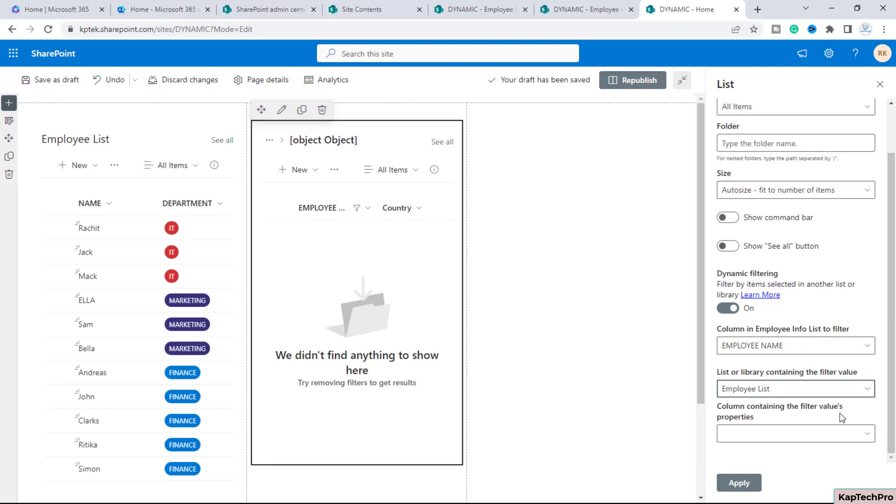
click(773, 439)
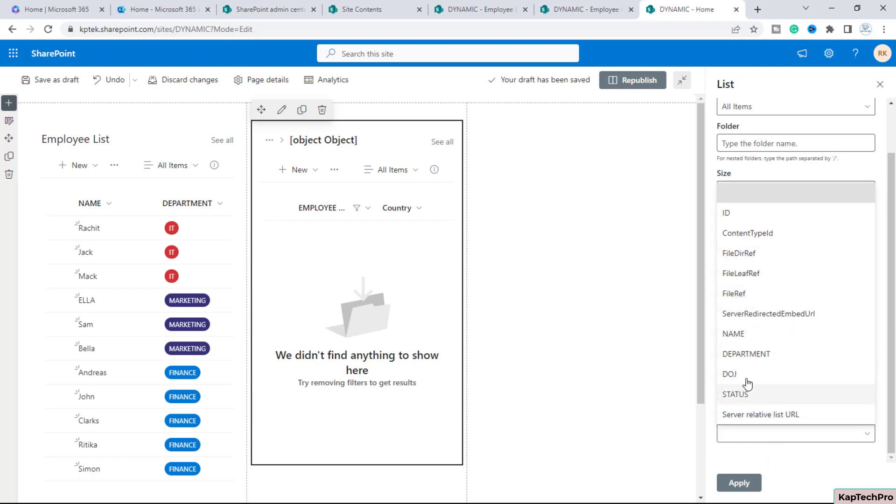
click(733, 338)
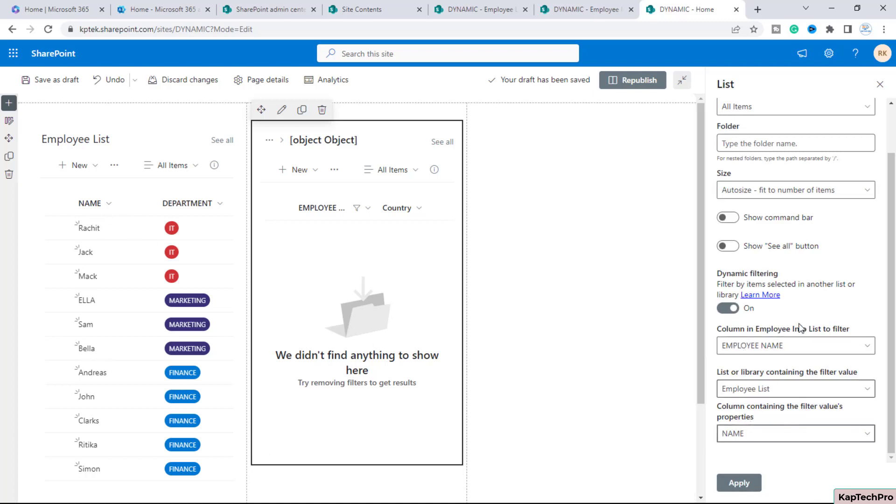
click(741, 485)
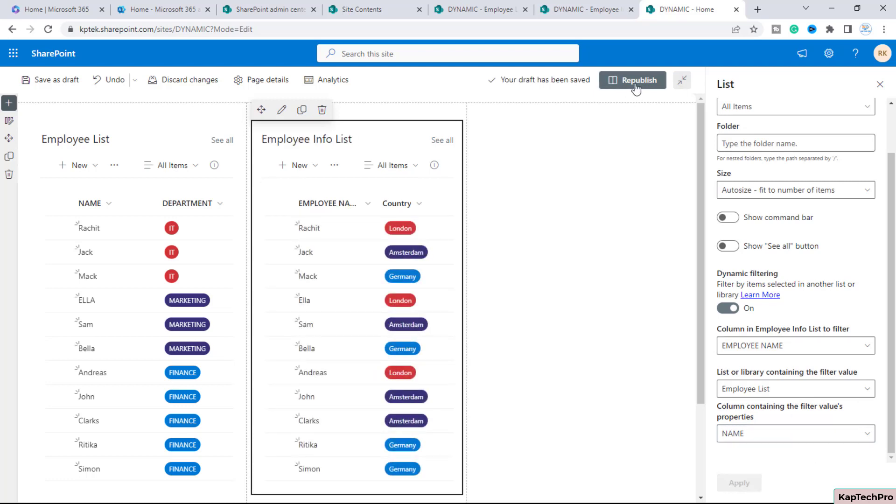
Republish the home page, then put it back into edit mode
click(653, 80)
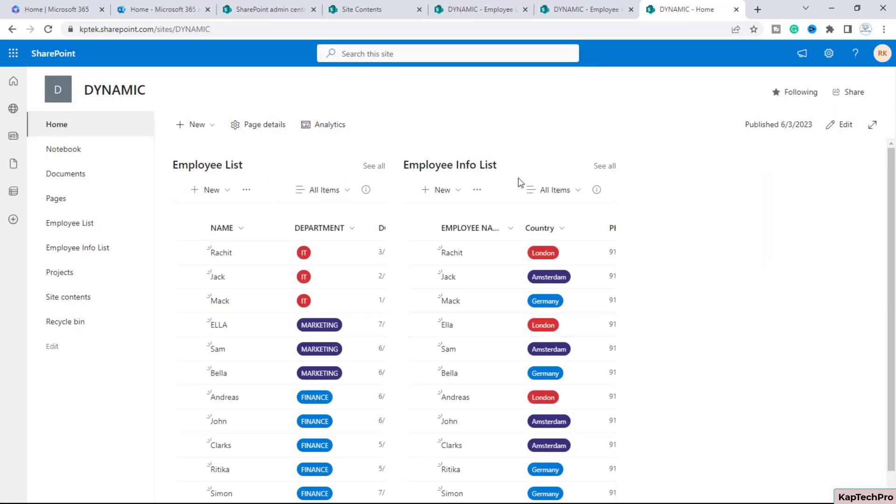
click(840, 124)
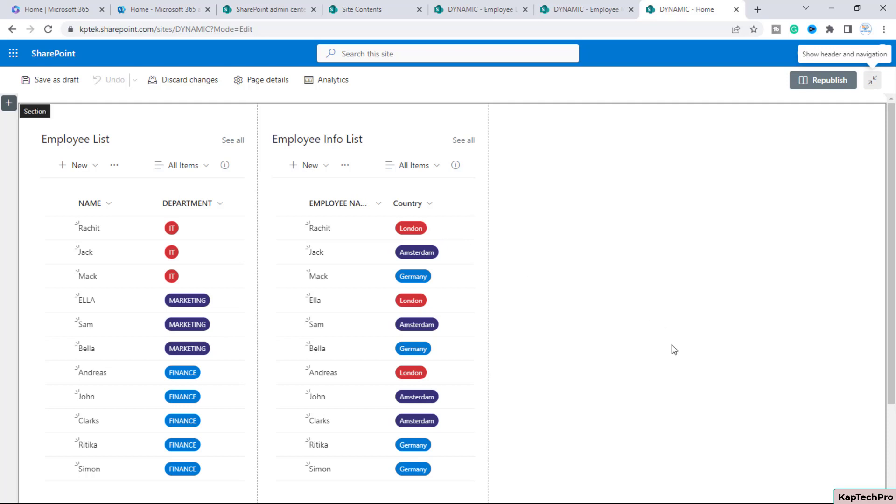
Add a Document library web part showing Projects to the third column and open its settings
click(599, 113)
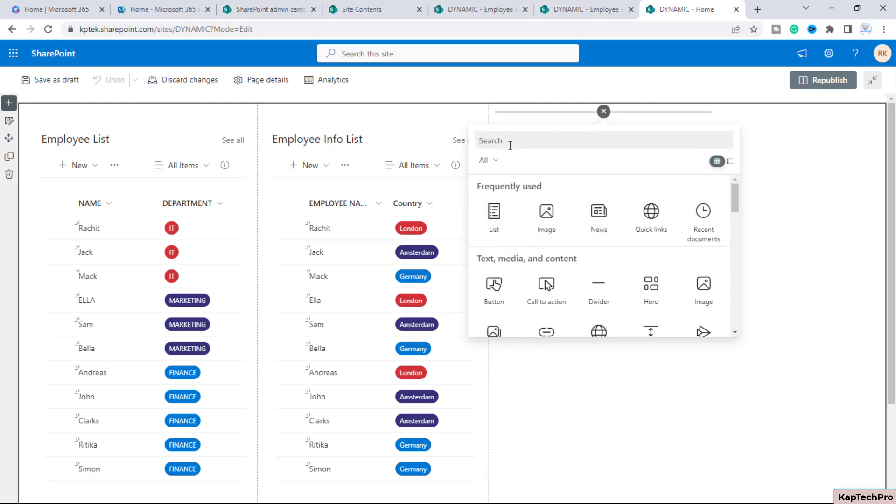
text(doc)
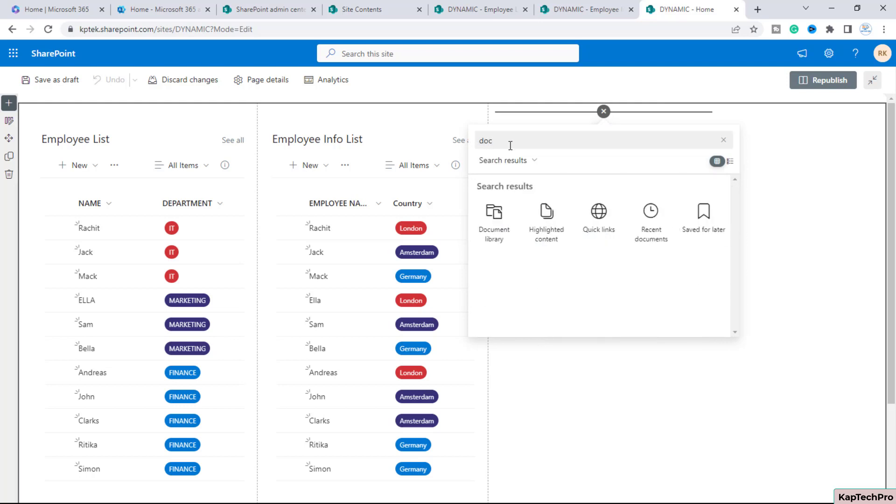
click(487, 235)
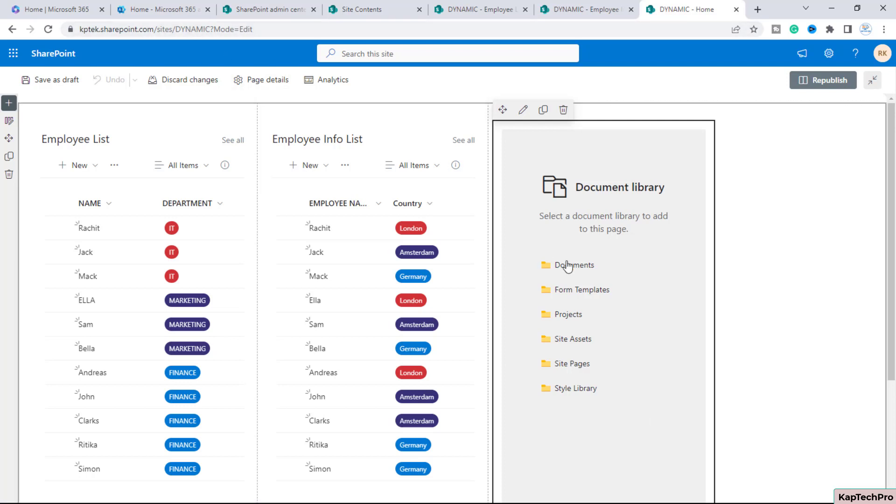
click(563, 317)
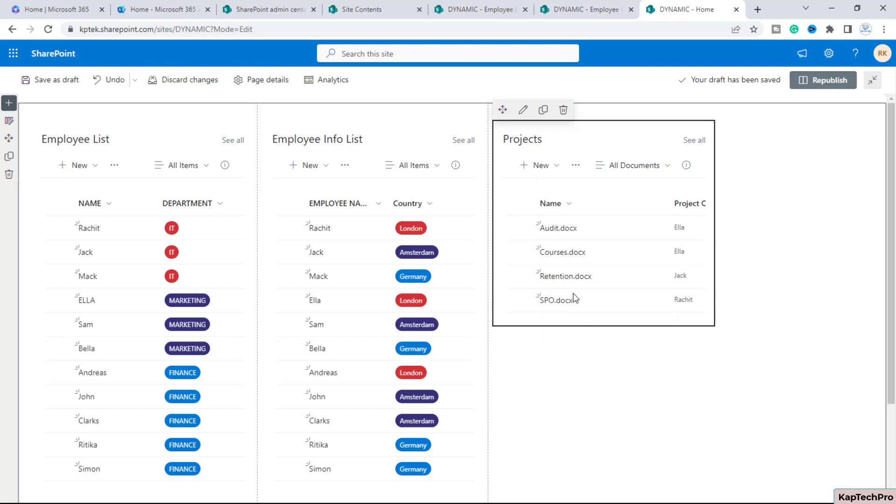
click(518, 112)
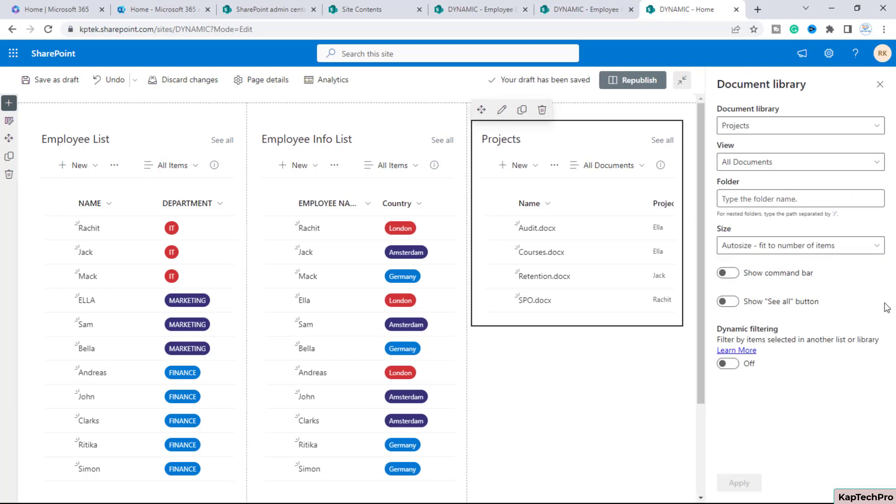
Turn on dynamic filtering for the Projects web part on the Project Owner column
click(730, 367)
scroll(823, 356, down, 1)
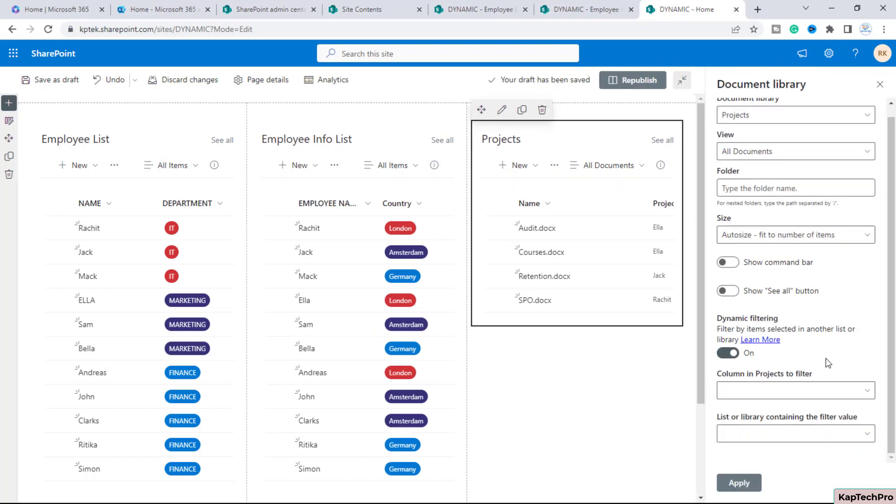
click(810, 393)
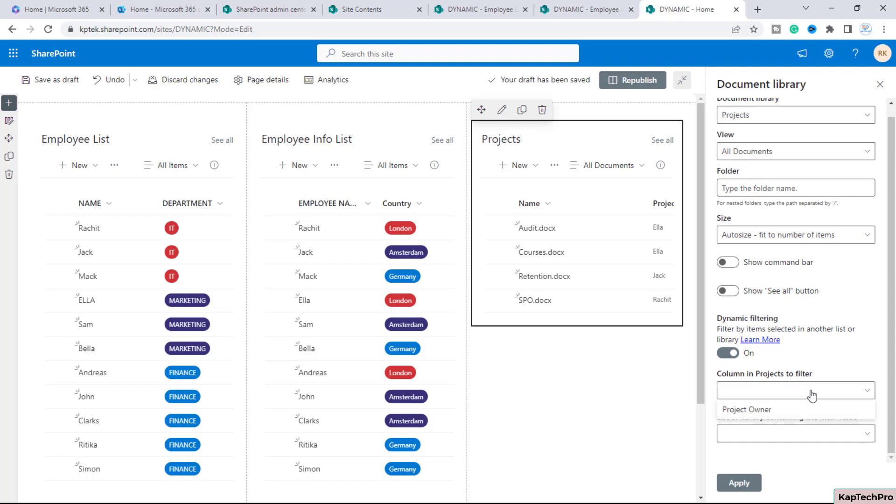
click(747, 410)
drag(574, 323, 623, 322)
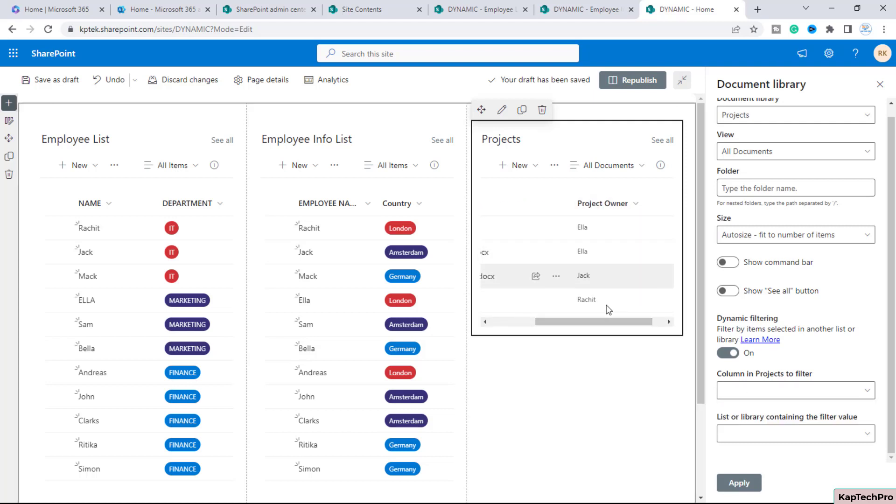
click(761, 392)
click(742, 414)
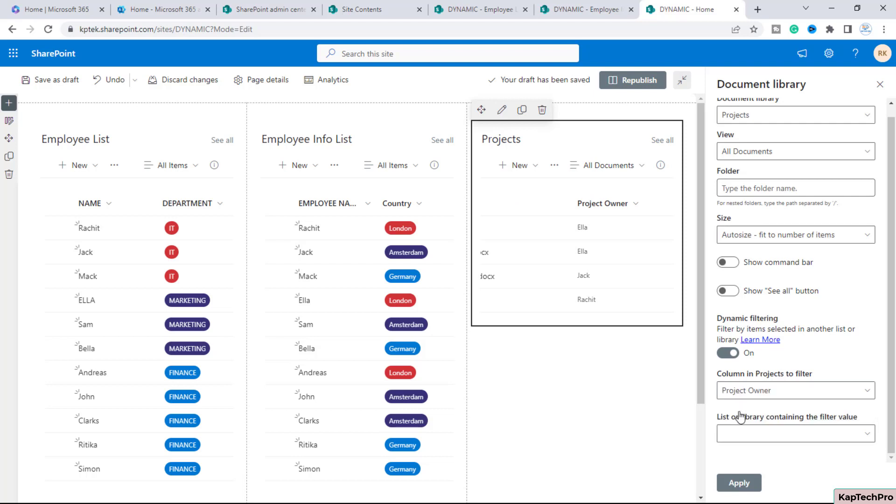
Take the Project Owner filter value from Employee List's NAME column and apply the settings
click(772, 433)
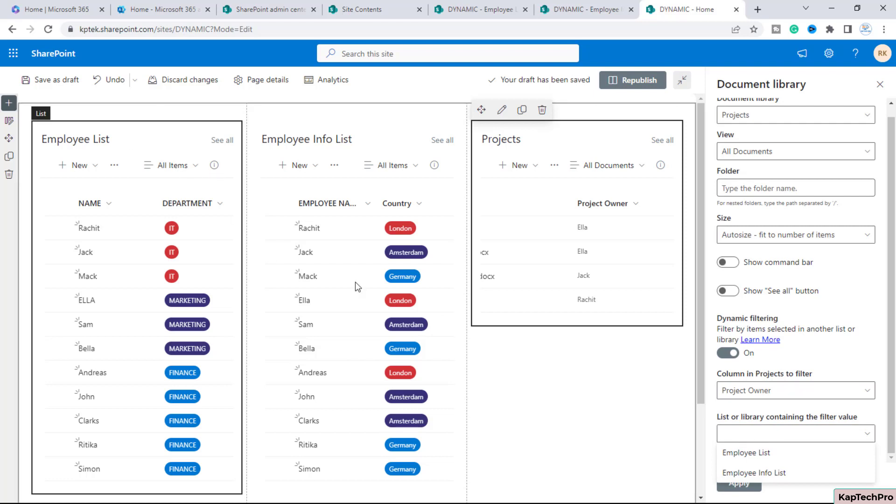
click(776, 454)
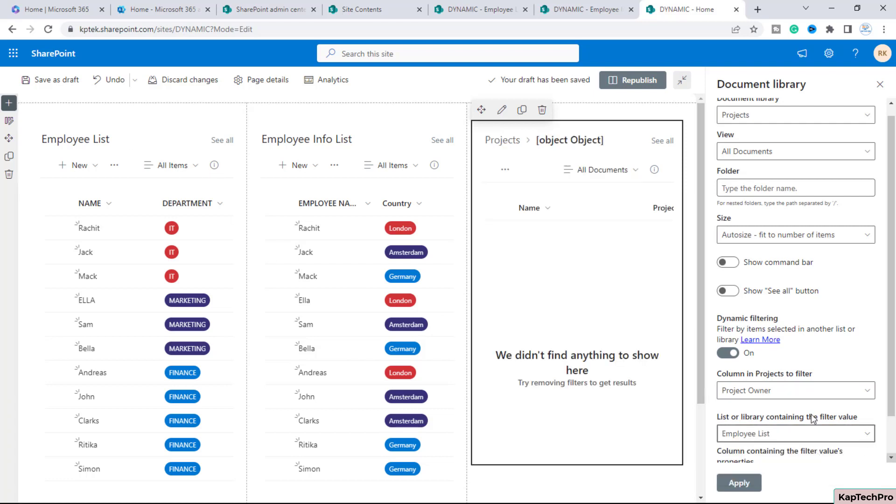
scroll(812, 418, down, 1)
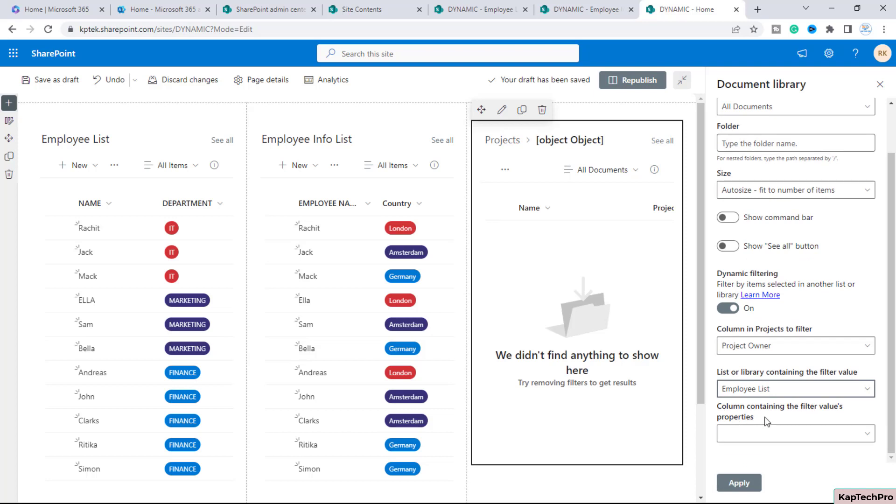
click(756, 439)
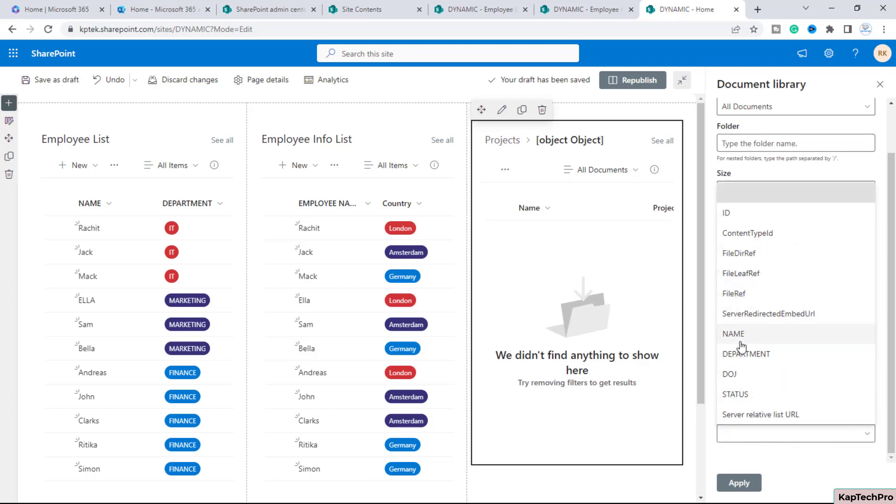
click(740, 339)
click(733, 485)
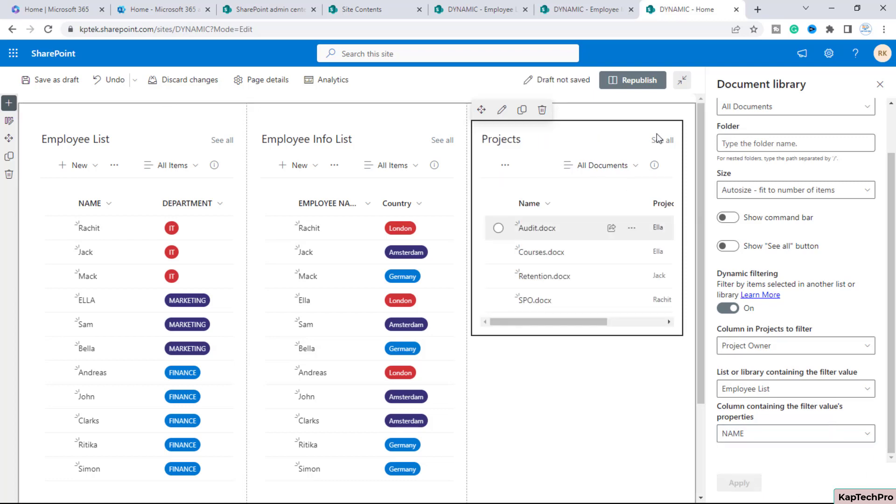
Republish the home page with the filtered Projects library beside both employee lists
click(629, 84)
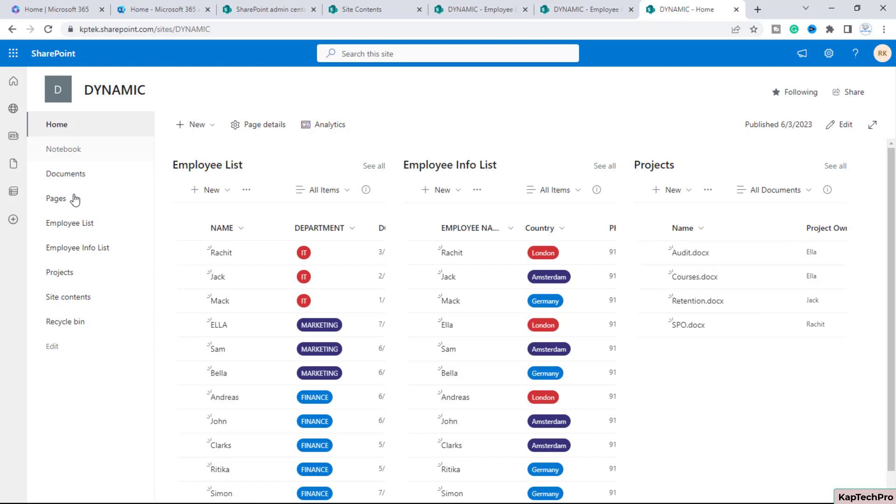
click(190, 253)
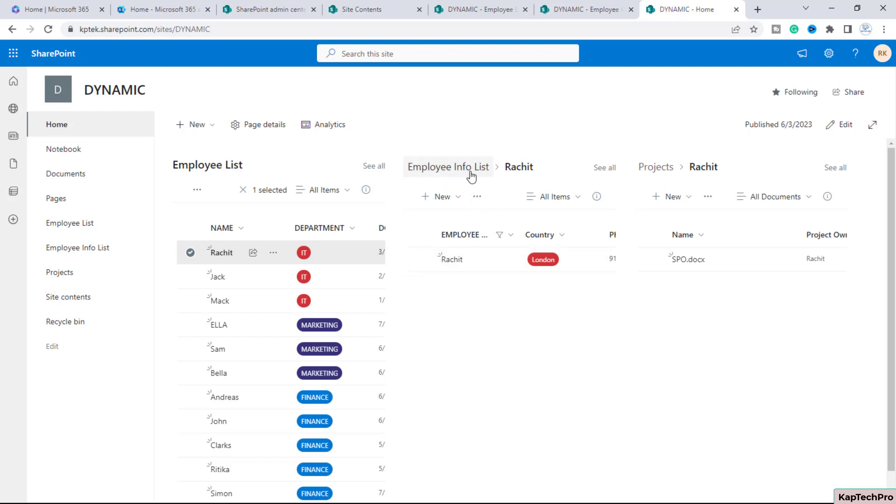
drag(454, 281, 551, 284)
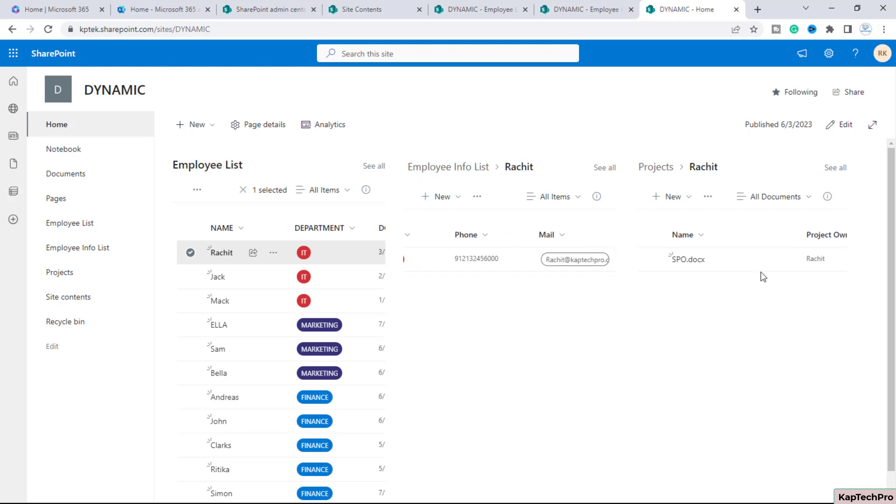
drag(693, 281, 674, 286)
click(190, 252)
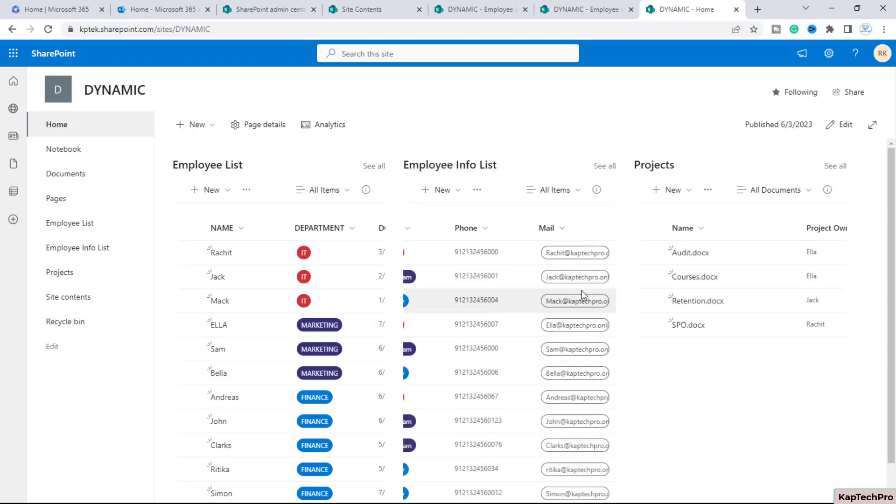
click(190, 326)
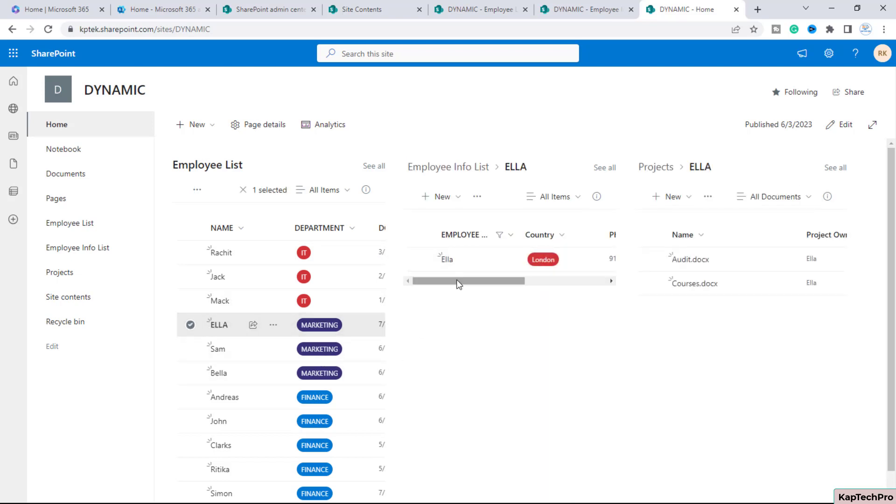
drag(457, 280, 551, 286)
mouse_move(692, 315)
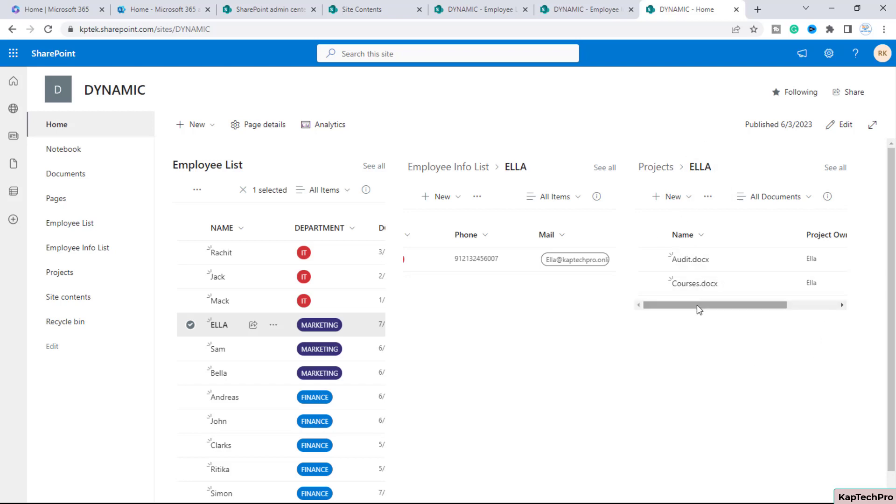
click(190, 325)
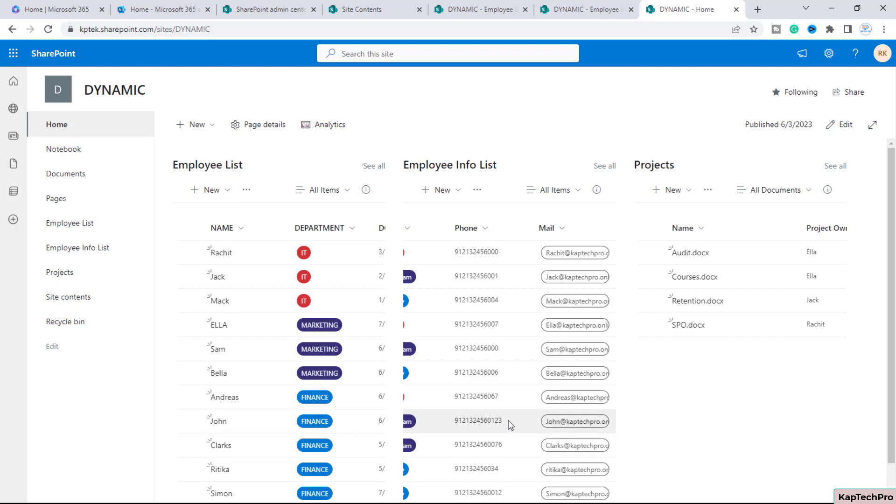
scroll(455, 360, left, 5)
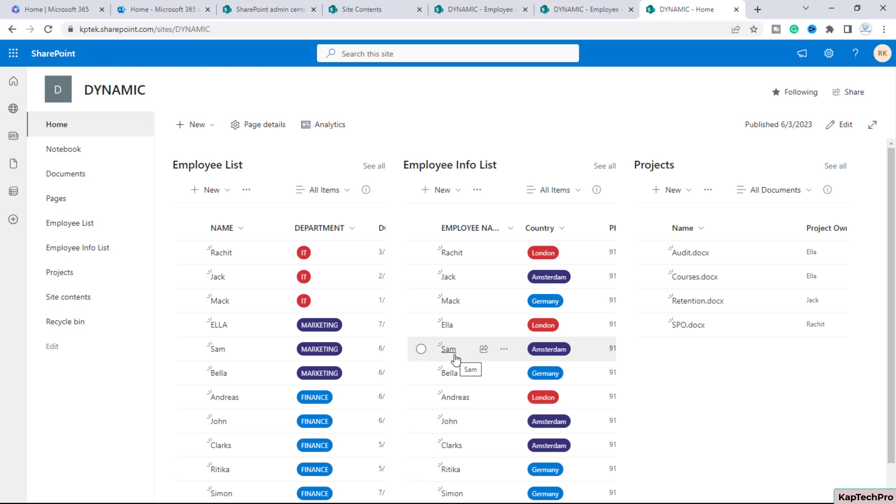